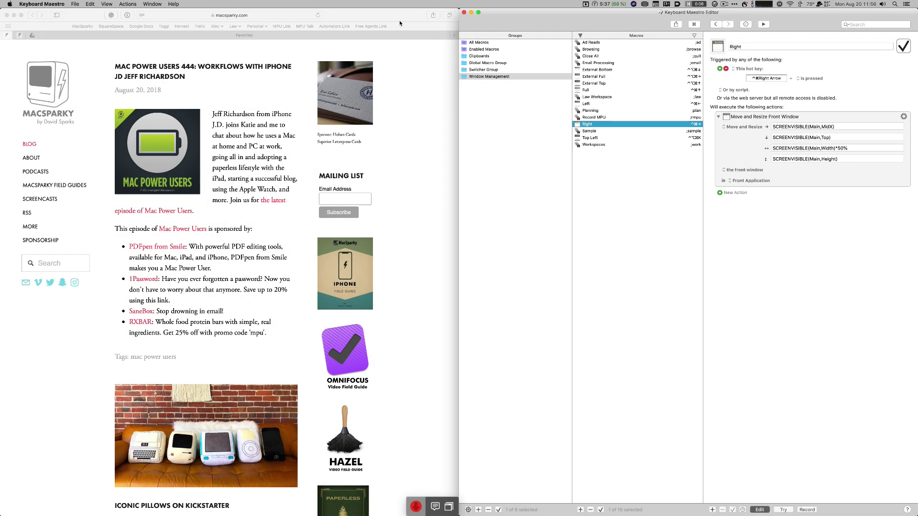
Step: Bring Safari forward and snap its window to the right half, the left half, then full screen
{"action": "left_click", "coordinate": [399, 16]}
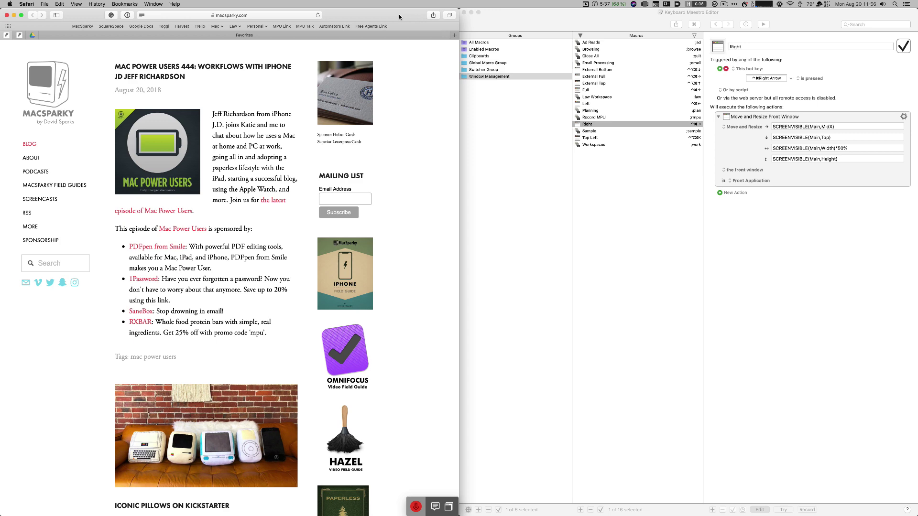
{"action": "key", "text": "ctrl+super+Right"}
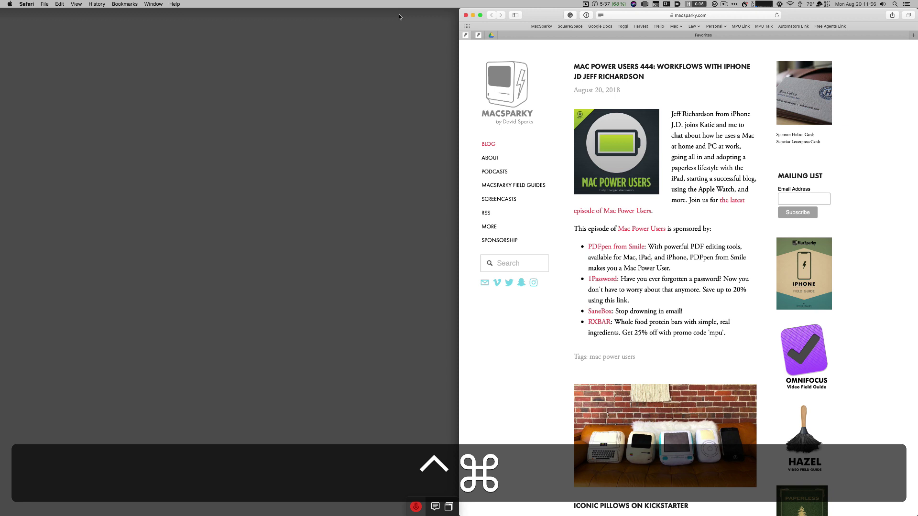
{"action": "key", "text": "ctrl+super+Left"}
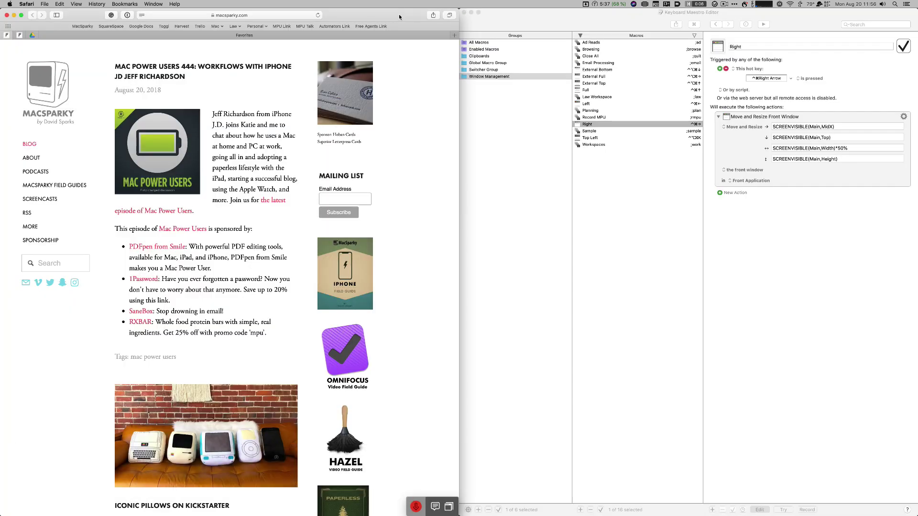
{"action": "key", "text": "ctrl+super+Up"}
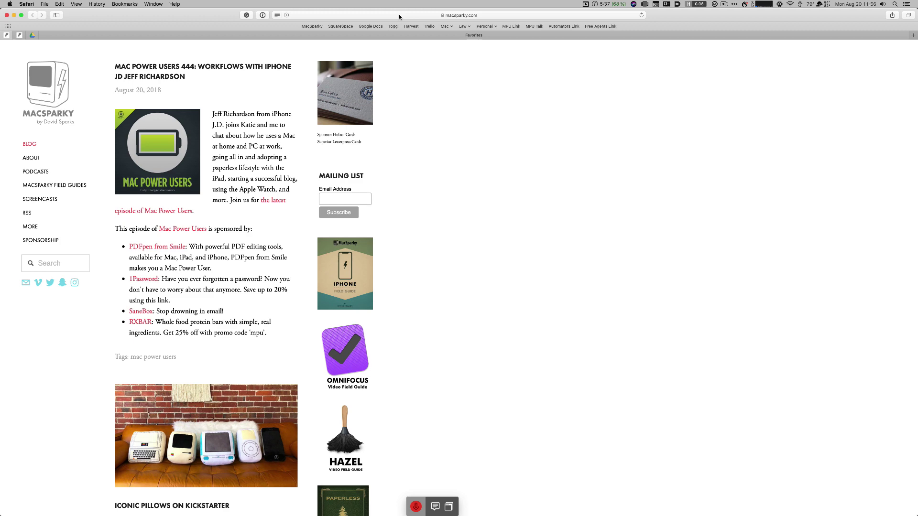
Step: Cycle the Safari window rapidly through right, left, full and right, ending on the left half
{"action": "key", "text": "ctrl+super+Right"}
{"action": "key", "text": "ctrl+super+Left"}
{"action": "key", "text": "ctrl+super+Up"}
{"action": "key", "text": "ctrl+super+Right"}
{"action": "key", "text": "ctrl+super+Left"}
{"action": "key", "text": "ctrl+super+Right"}
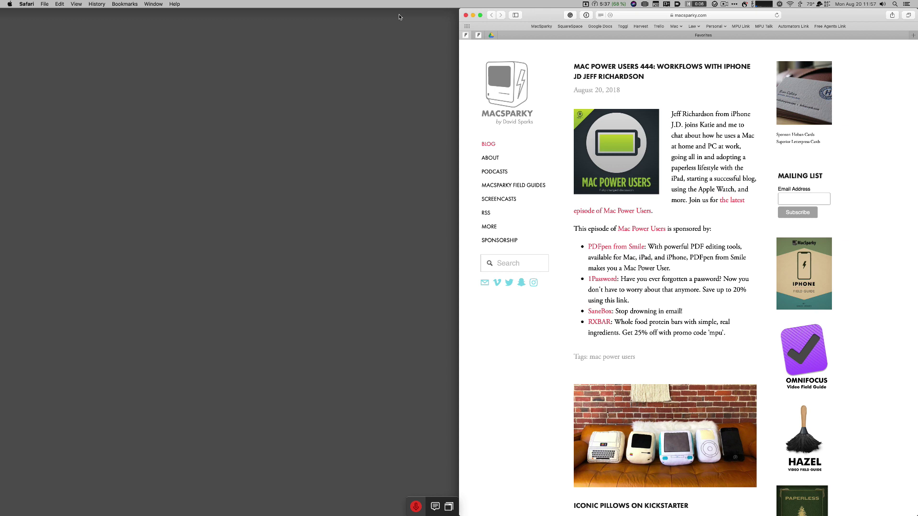
{"action": "key", "text": "ctrl+super+Left"}
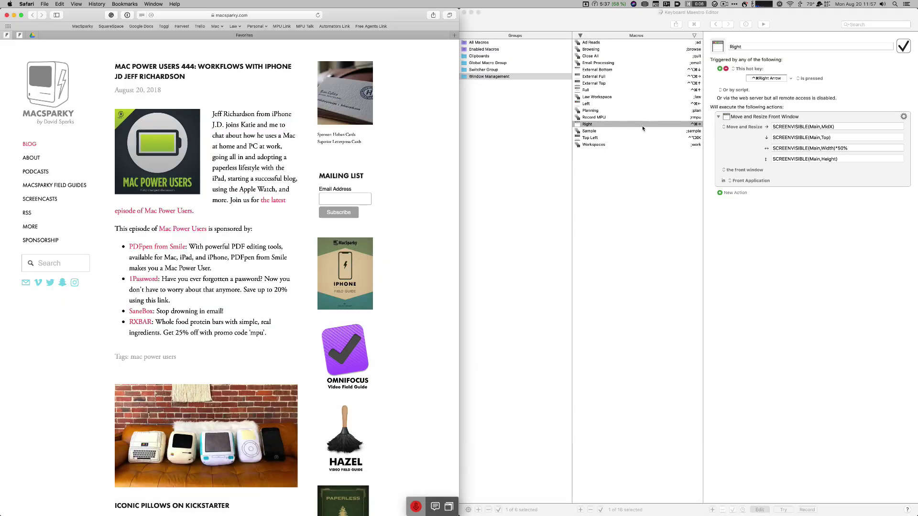
Step: Review the Left, Full and External Full macros, revisiting Left before returning to External Full
{"action": "left_click", "coordinate": [609, 104]}
{"action": "left_click", "coordinate": [608, 104]}
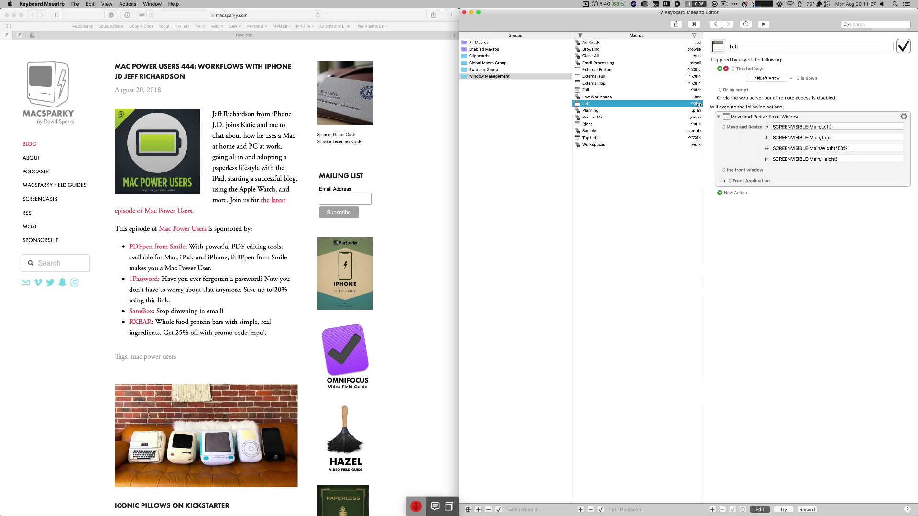
{"action": "left_click", "coordinate": [689, 91]}
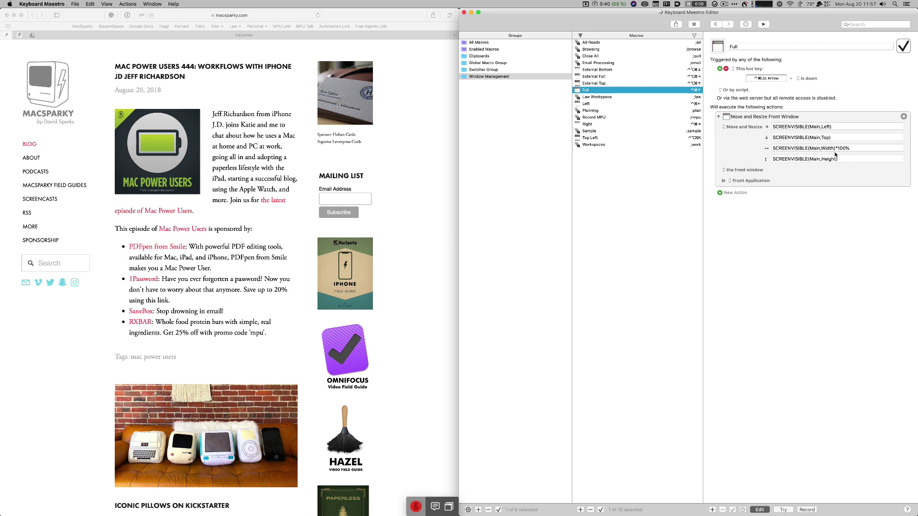
{"action": "left_click", "coordinate": [612, 78]}
{"action": "left_click", "coordinate": [605, 104]}
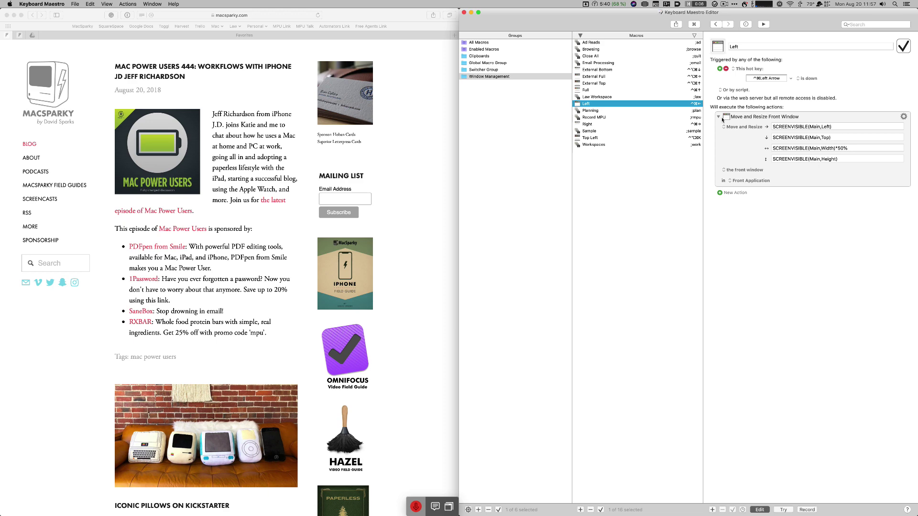
{"action": "left_click", "coordinate": [599, 78]}
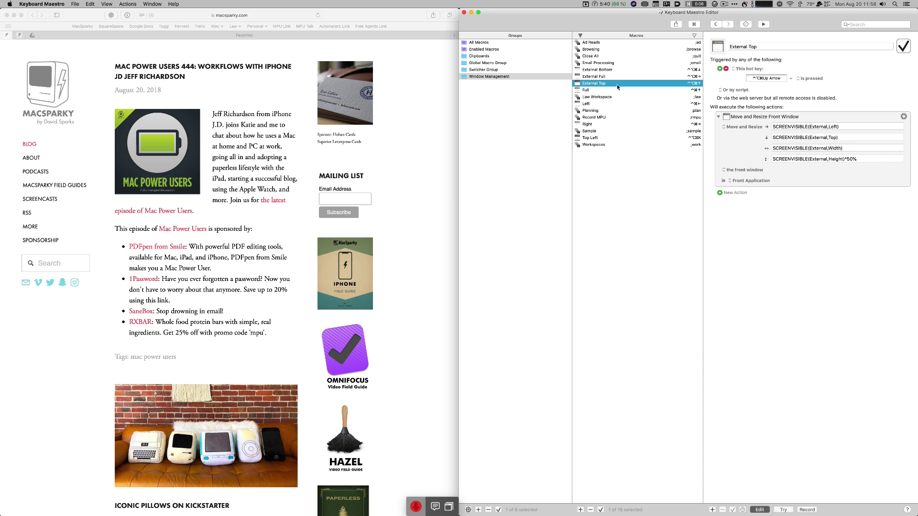
Step: View the actions of the External Bottom, External Full and Workspaces macros in turn
{"action": "left_click", "coordinate": [616, 69]}
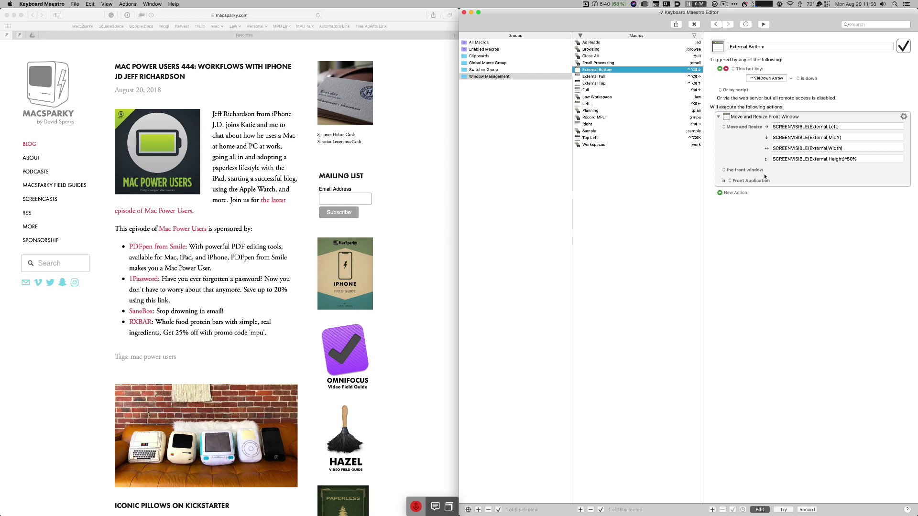
{"action": "left_click", "coordinate": [645, 76]}
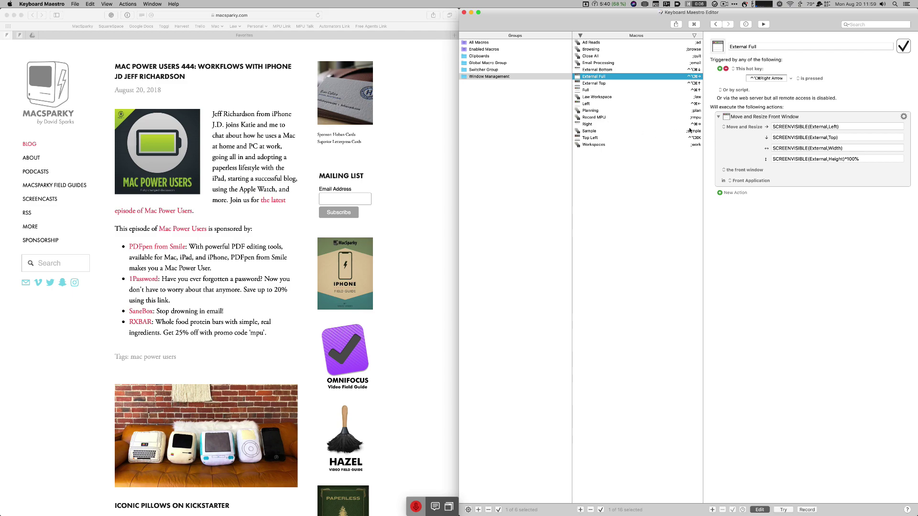
{"action": "left_click", "coordinate": [696, 145]}
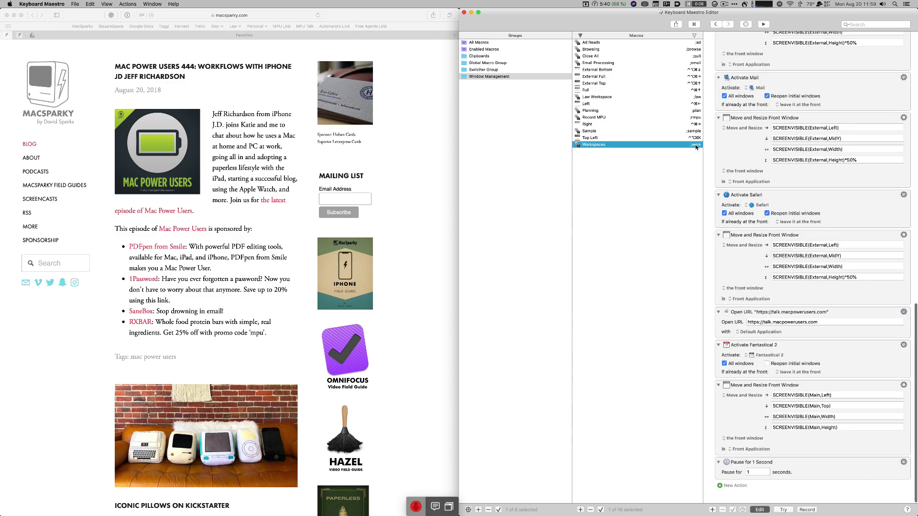
{"action": "scroll", "coordinate": [768, 72], "scroll_direction": "up", "scroll_amount": 10}
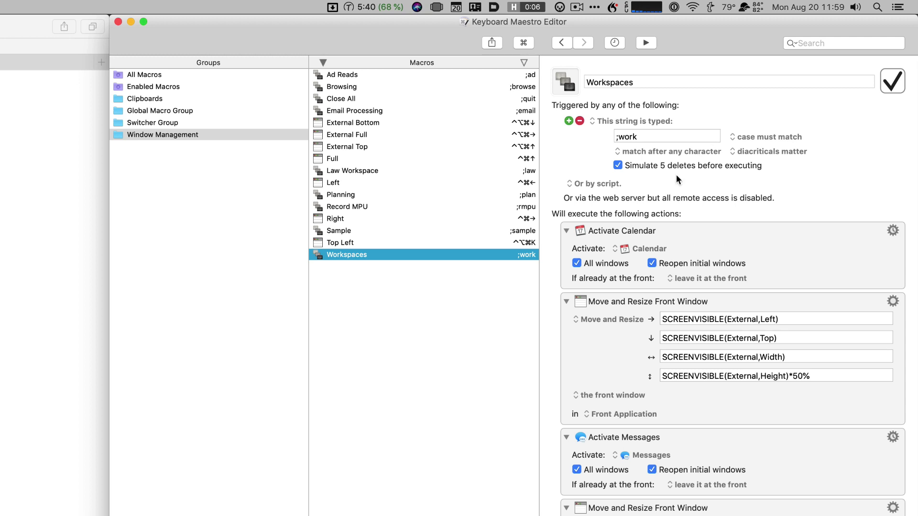
{"action": "scroll", "coordinate": [727, 246], "scroll_direction": "down", "scroll_amount": 2}
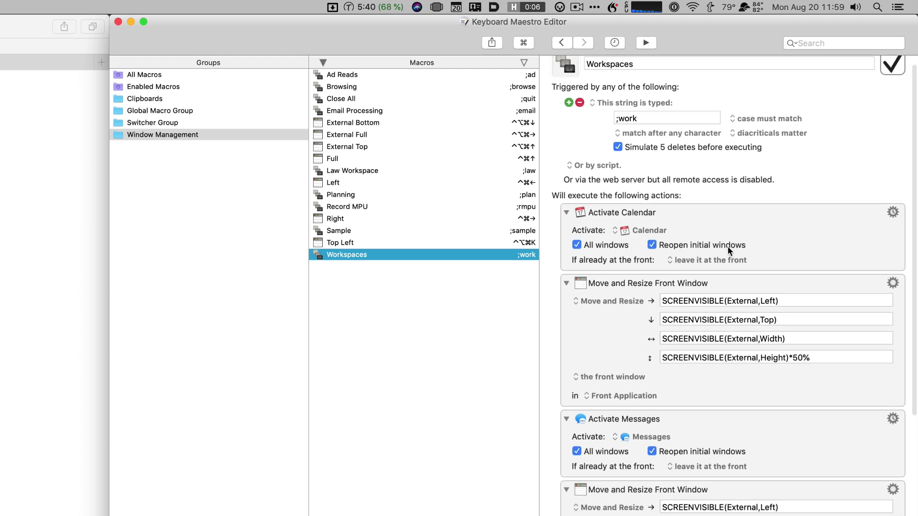
{"action": "scroll", "coordinate": [728, 246], "scroll_direction": "down", "scroll_amount": 5}
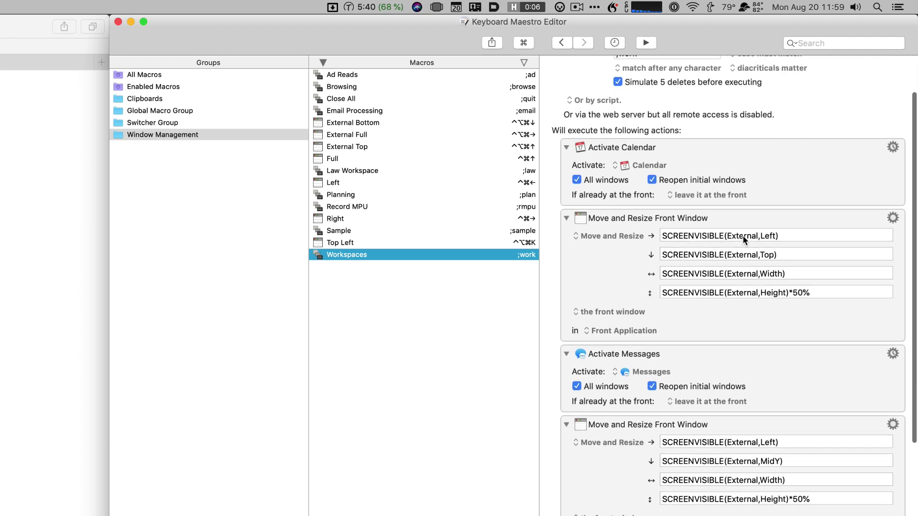
{"action": "scroll", "coordinate": [743, 237], "scroll_direction": "down", "scroll_amount": 7}
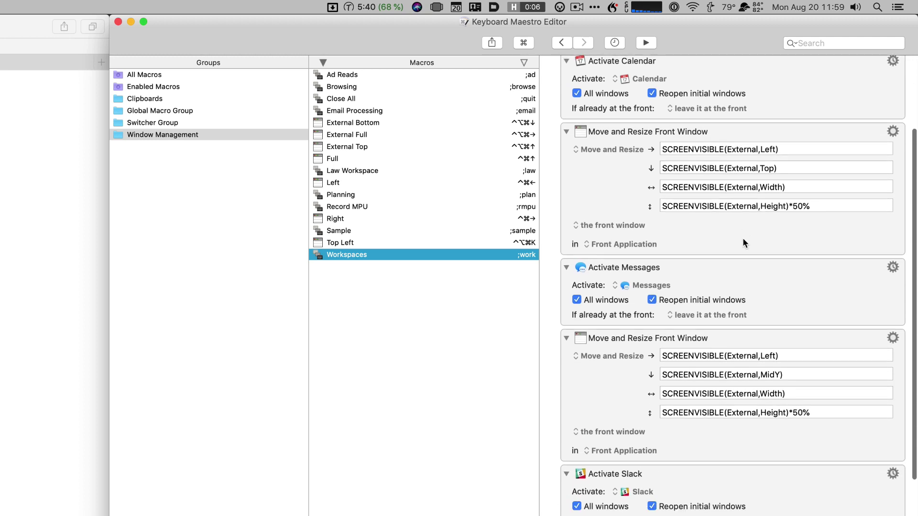
{"action": "scroll", "coordinate": [743, 239], "scroll_direction": "down", "scroll_amount": 1}
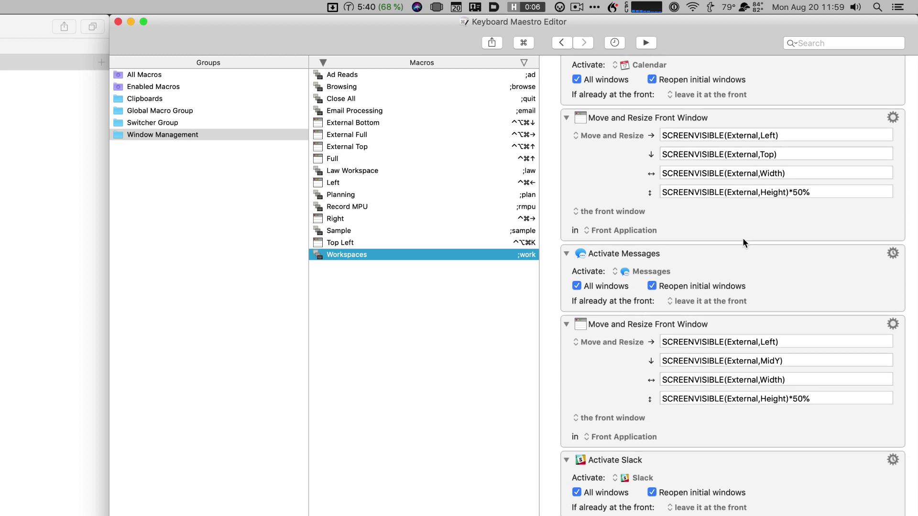
{"action": "scroll", "coordinate": [742, 237], "scroll_direction": "down", "scroll_amount": 12}
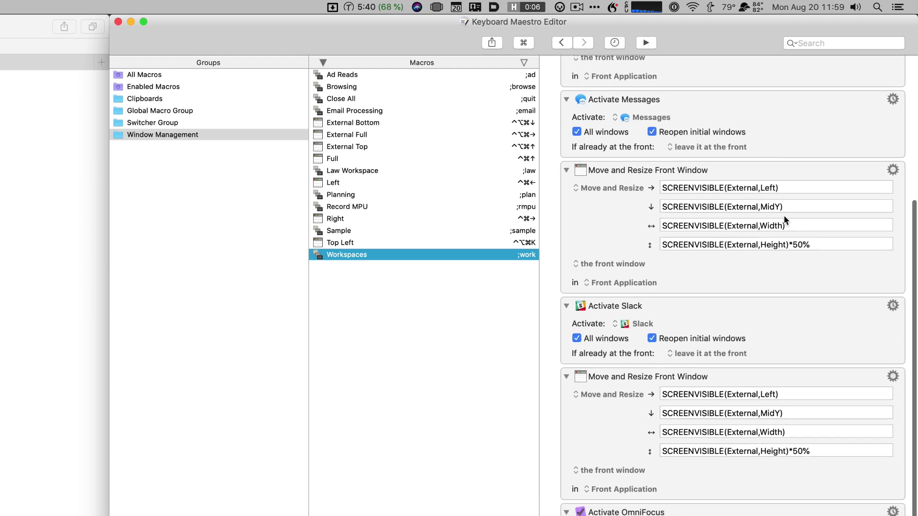
{"action": "scroll", "coordinate": [781, 230], "scroll_direction": "down", "scroll_amount": 15}
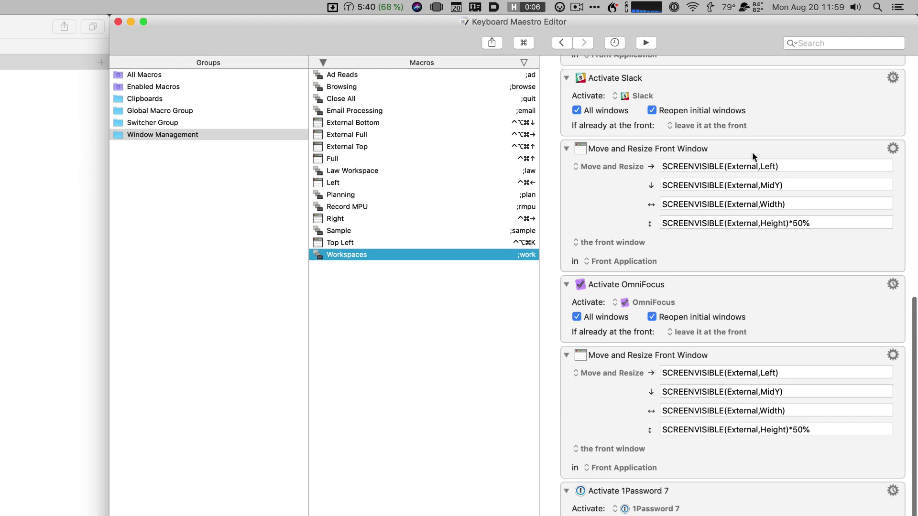
{"action": "scroll", "coordinate": [752, 151], "scroll_direction": "down", "scroll_amount": 12}
{"action": "scroll", "coordinate": [752, 152], "scroll_direction": "down", "scroll_amount": 3}
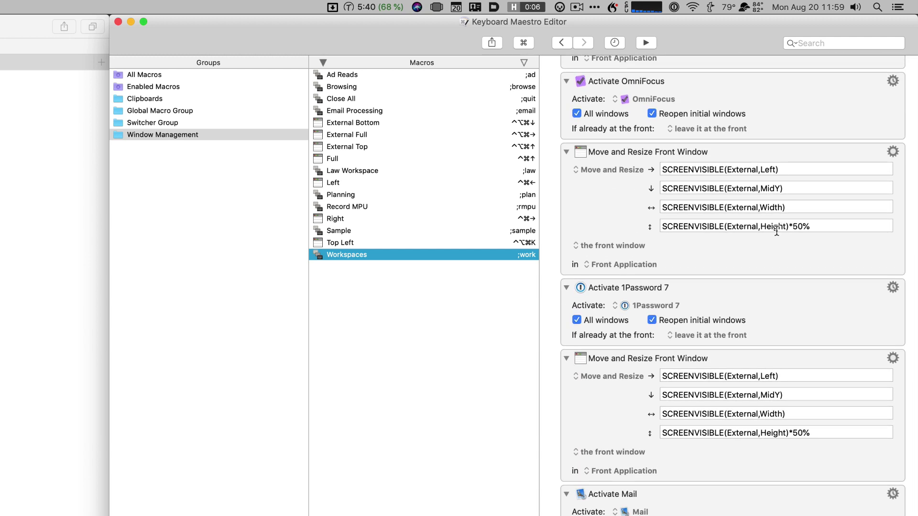
{"action": "scroll", "coordinate": [768, 260], "scroll_direction": "down", "scroll_amount": 14}
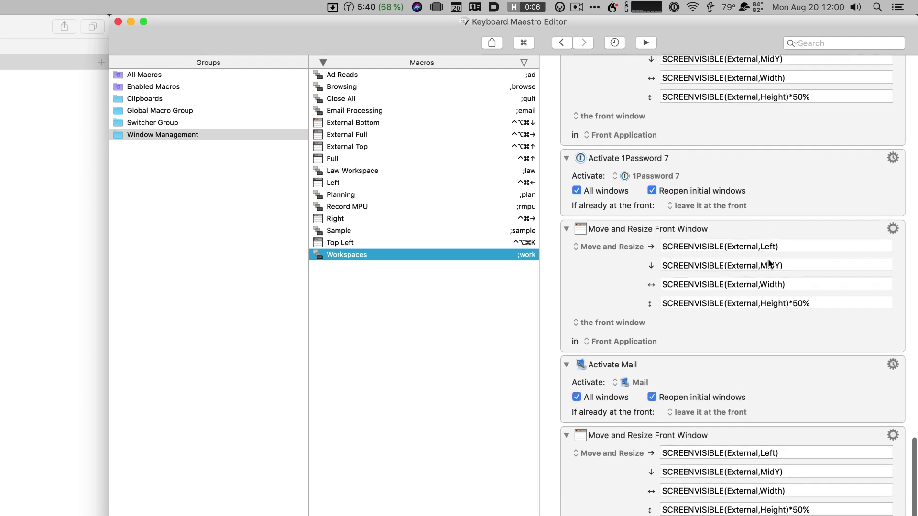
{"action": "scroll", "coordinate": [768, 259], "scroll_direction": "down", "scroll_amount": 8}
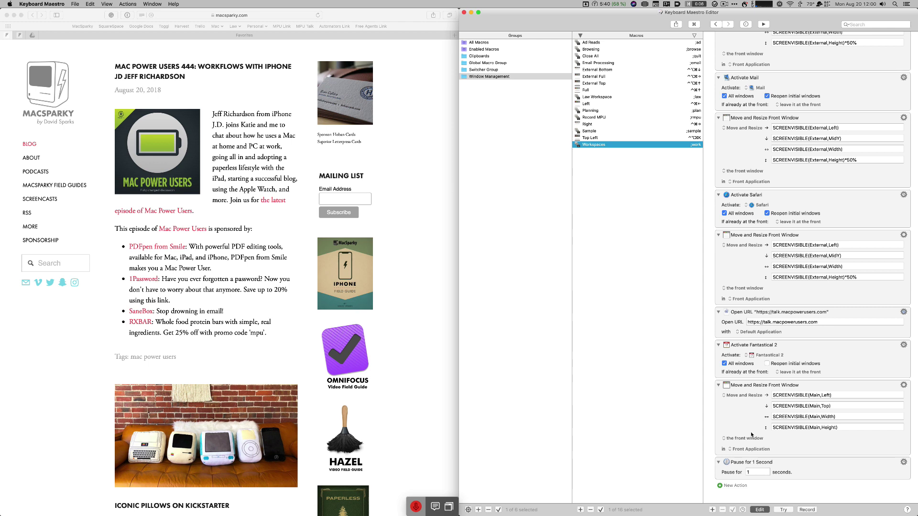
Step: Open the Planning macro and scroll through its Move and Resize actions
{"action": "left_click", "coordinate": [593, 111]}
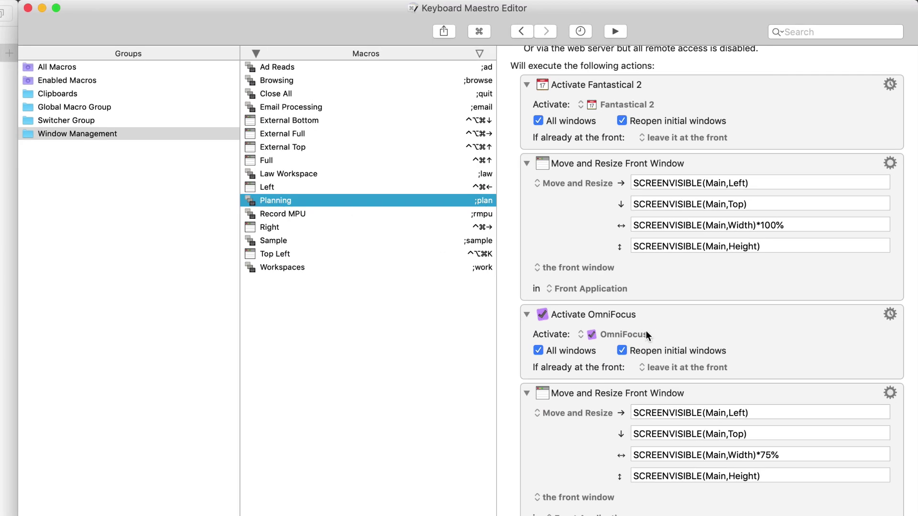
{"action": "scroll", "coordinate": [645, 330], "scroll_direction": "up", "scroll_amount": 5}
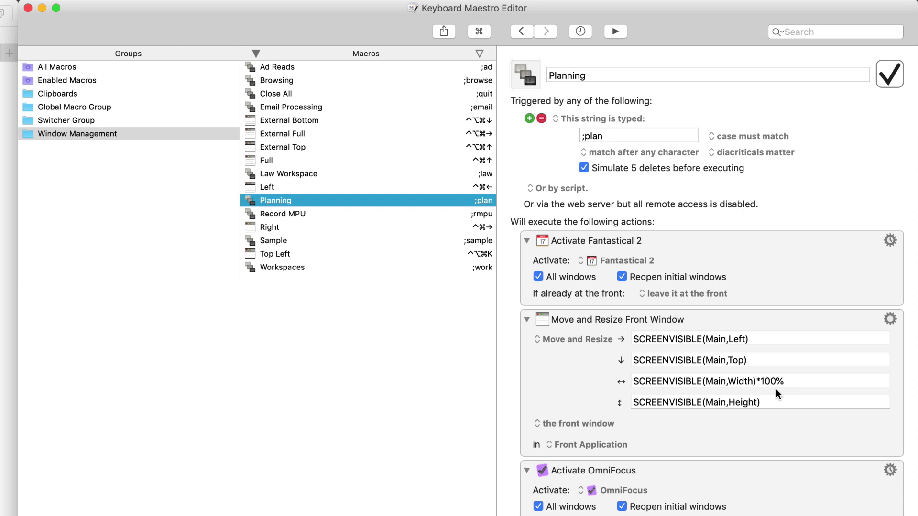
{"action": "scroll", "coordinate": [776, 391], "scroll_direction": "down", "scroll_amount": 5}
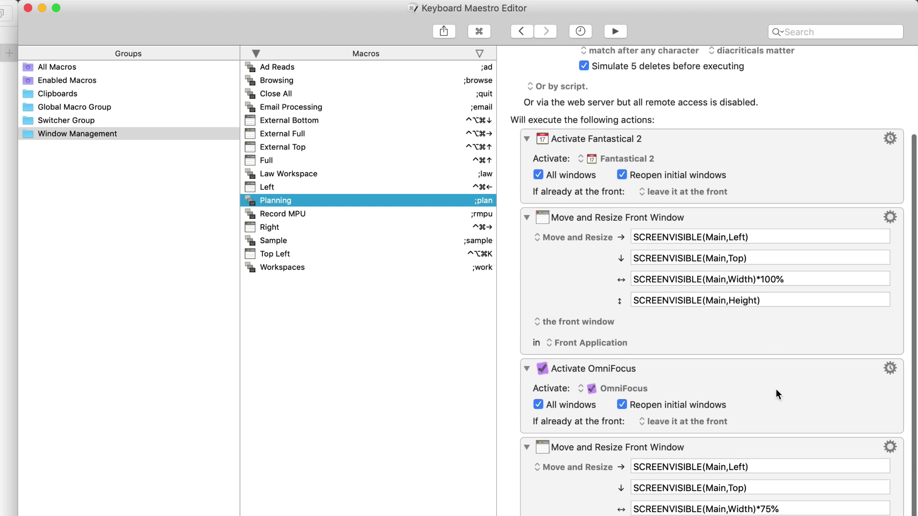
{"action": "scroll", "coordinate": [776, 392], "scroll_direction": "down", "scroll_amount": 1}
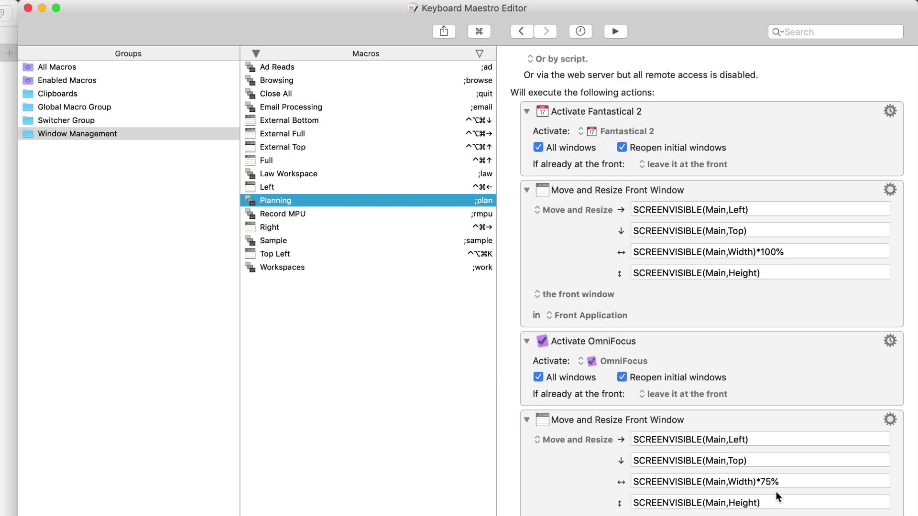
{"action": "scroll", "coordinate": [776, 492], "scroll_direction": "down", "scroll_amount": 1}
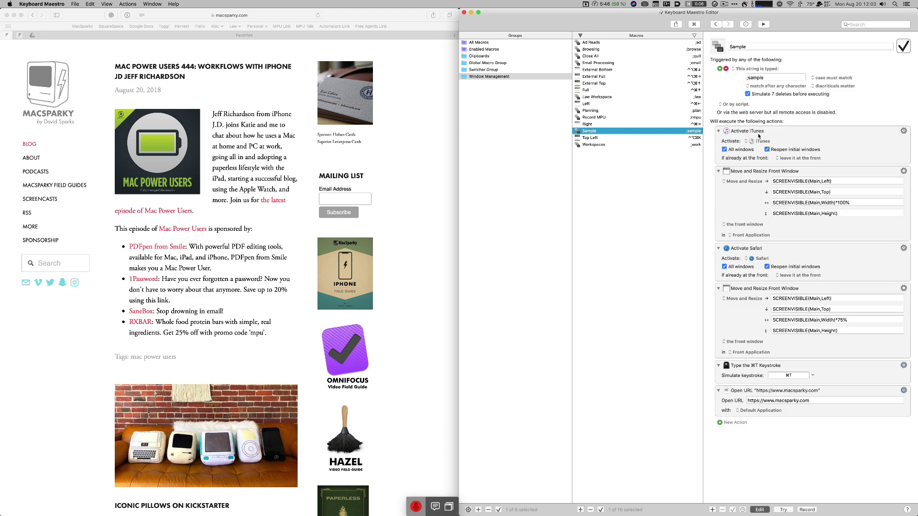
{"action": "left_click", "coordinate": [761, 142]}
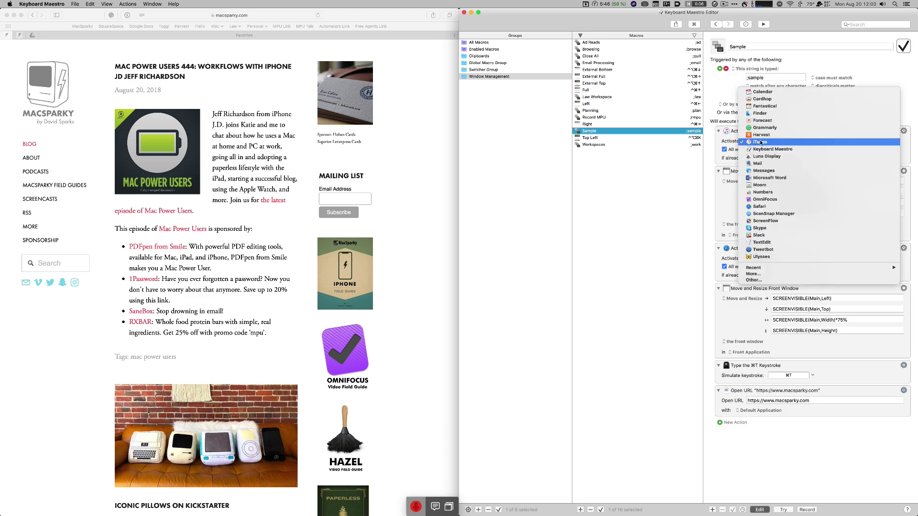
{"action": "left_click", "coordinate": [734, 143]}
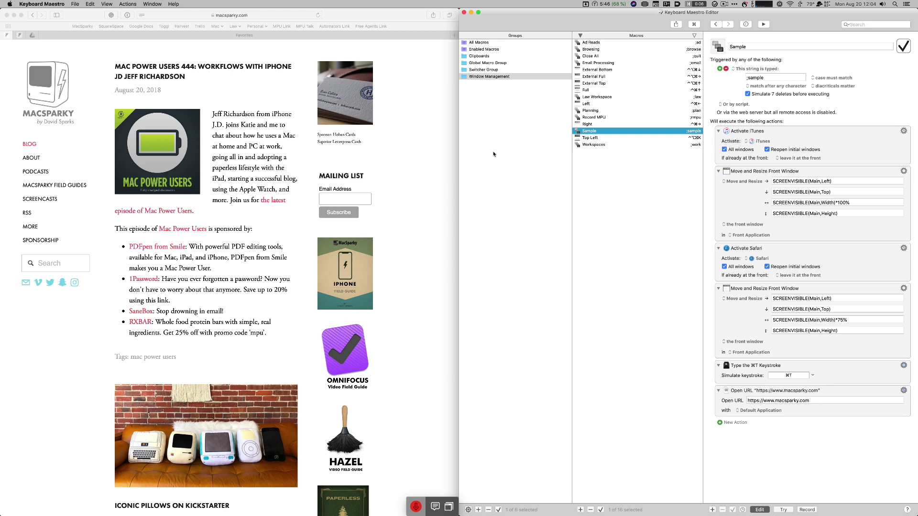
Step: Hide the editor, then inspect the Sample layout by raising iTunes and, via Mission Control, Safari
{"action": "key", "text": "super+h"}
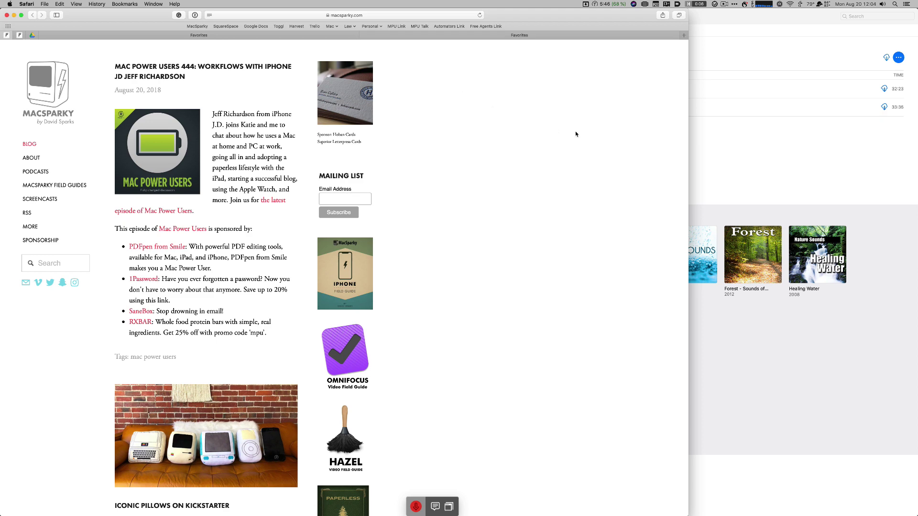
{"action": "left_click", "coordinate": [813, 145]}
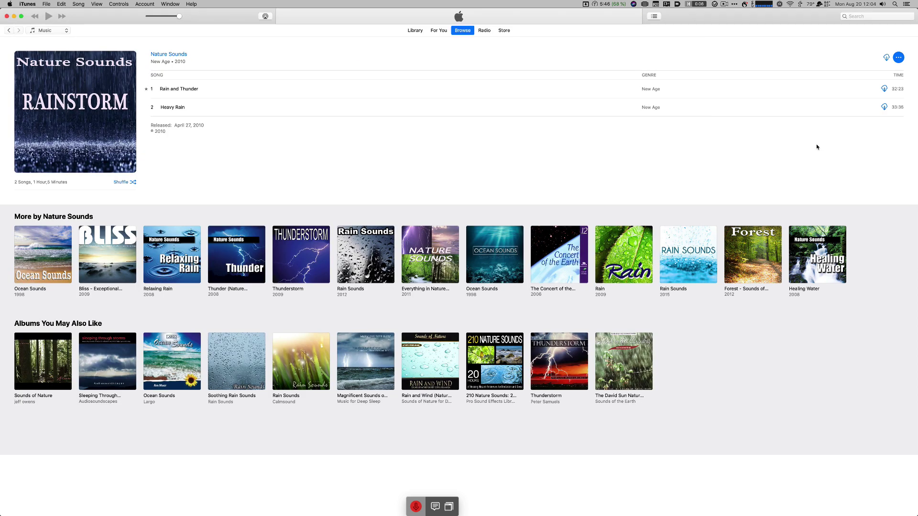
{"action": "key", "text": "ctrl+Up"}
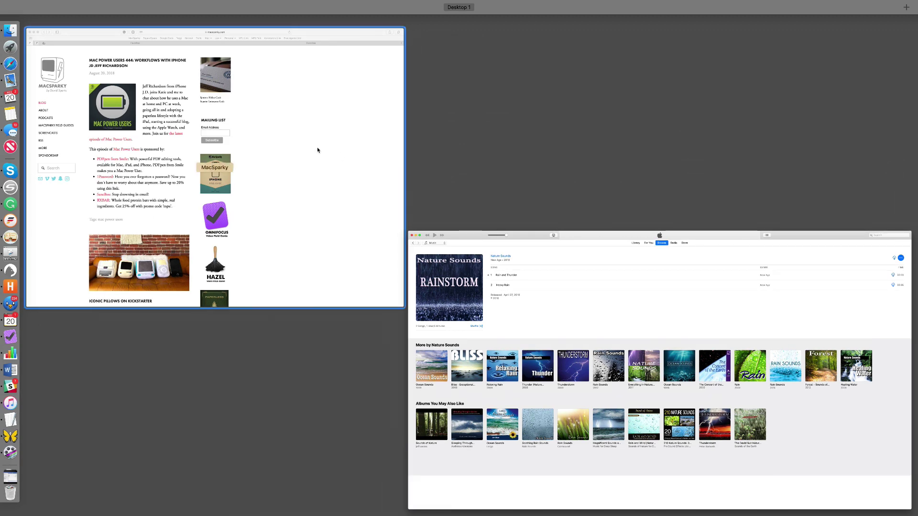
{"action": "left_click", "coordinate": [317, 149]}
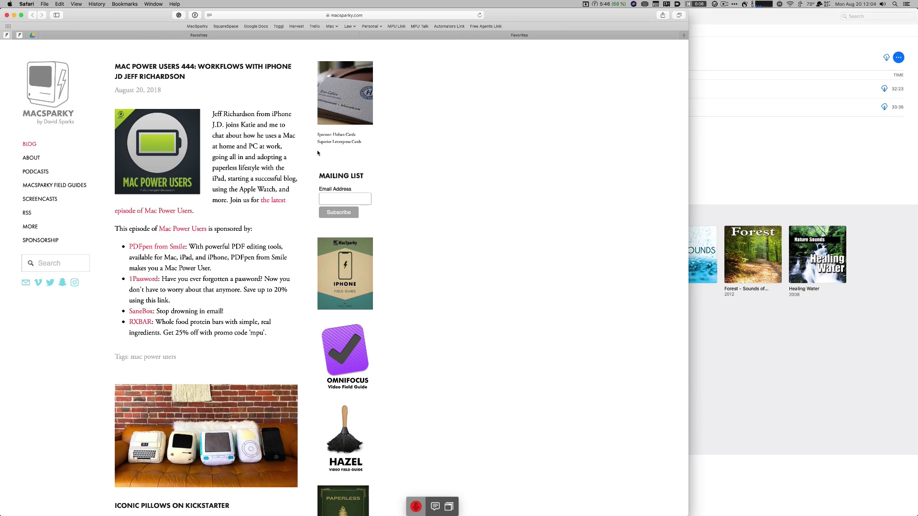